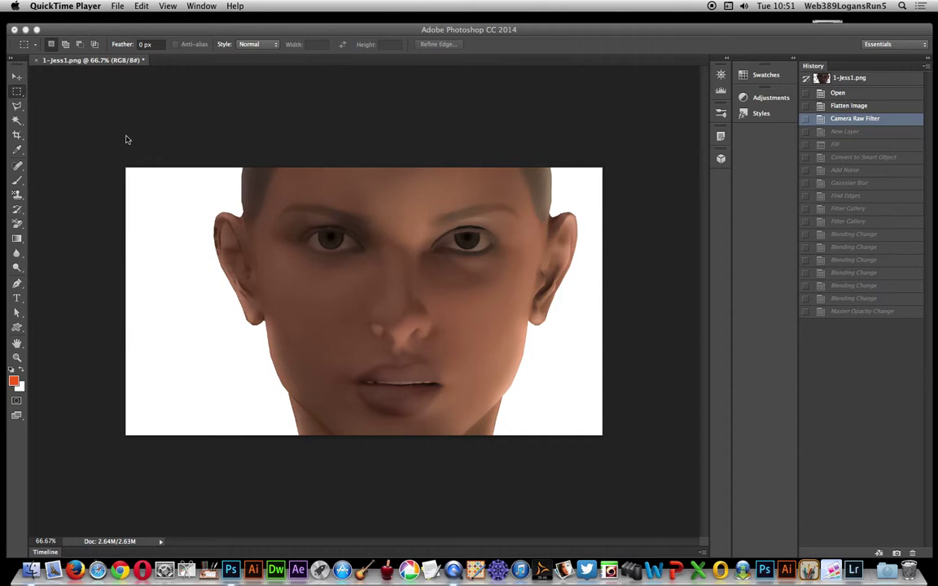
Bring Photoshop forward with the 1-Jess1.png portrait and its Layers panel showing
click(260, 31)
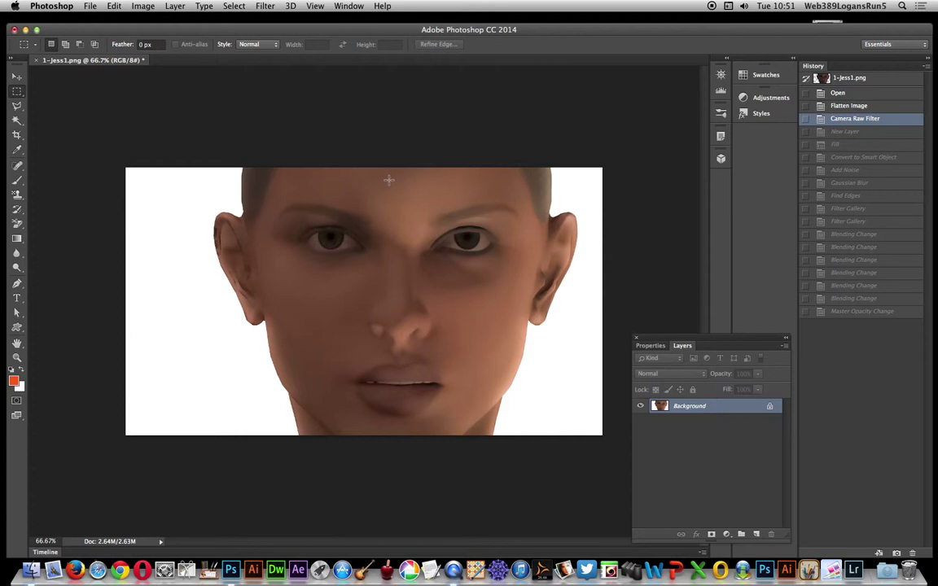
Create a new blank Layer 1 above the Background
click(175, 7)
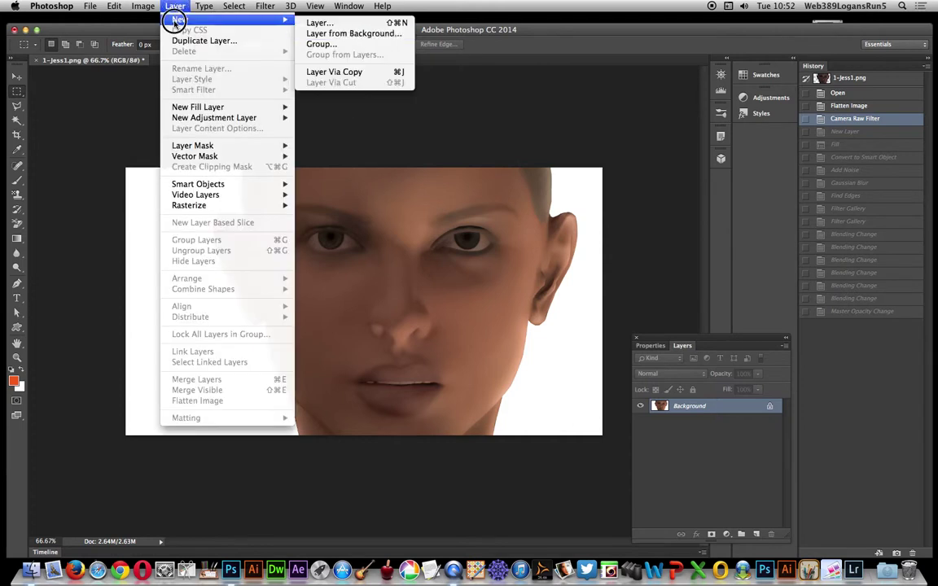
click(328, 23)
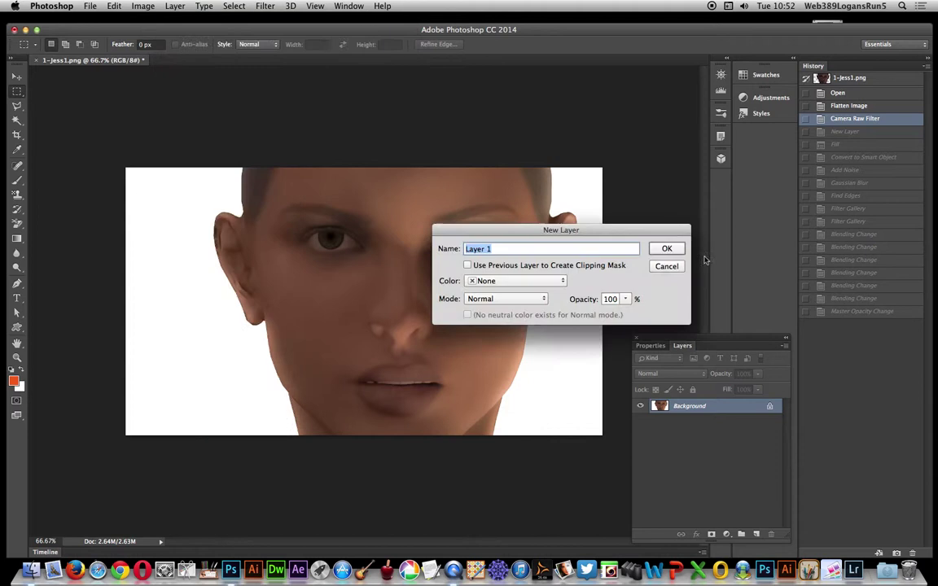
click(672, 246)
Fill Layer 1 with the orange foreground colour and convert it for smart filters
click(112, 5)
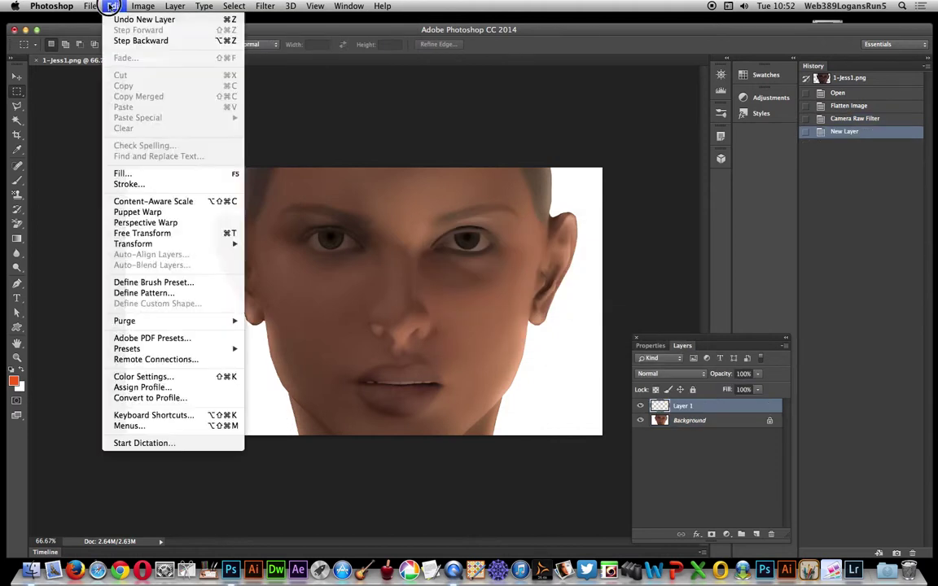
click(119, 174)
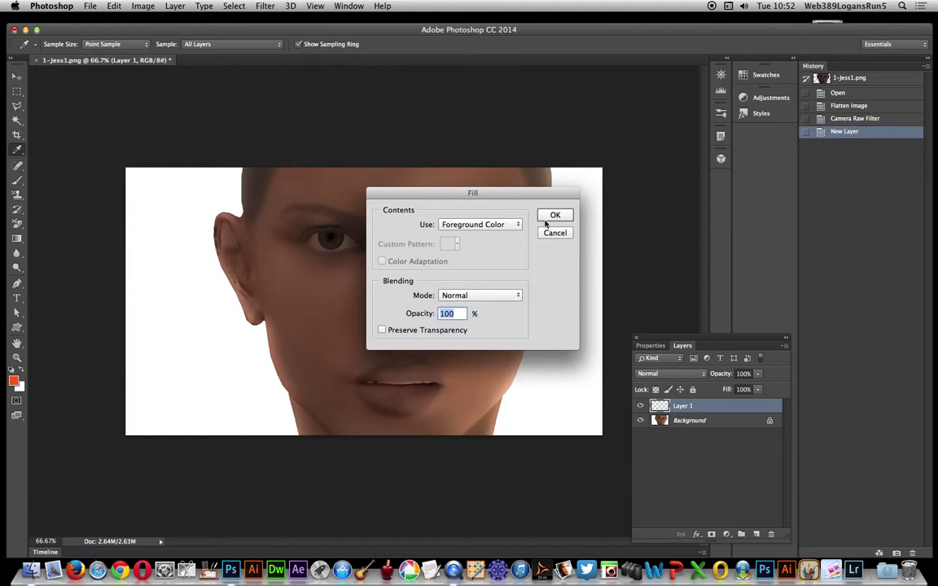
click(553, 216)
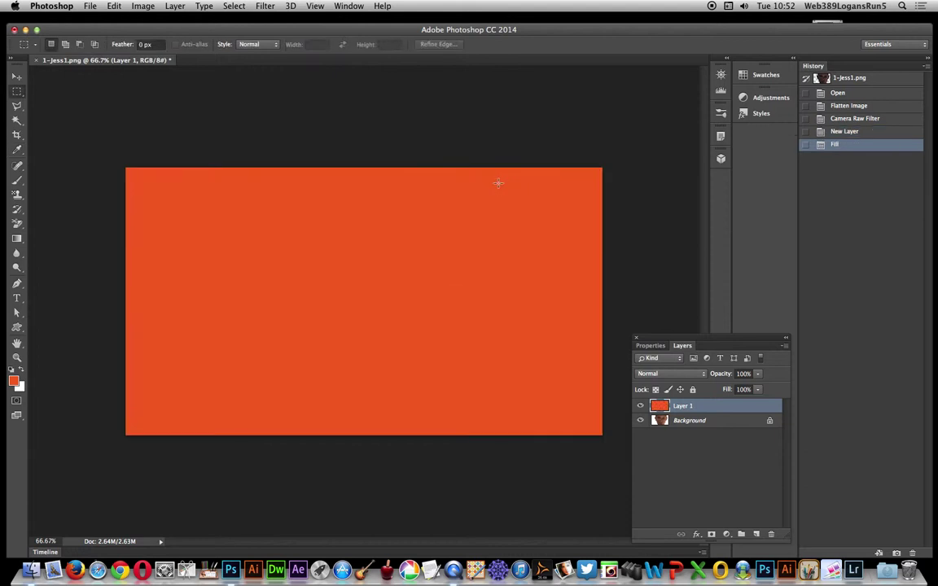
click(265, 5)
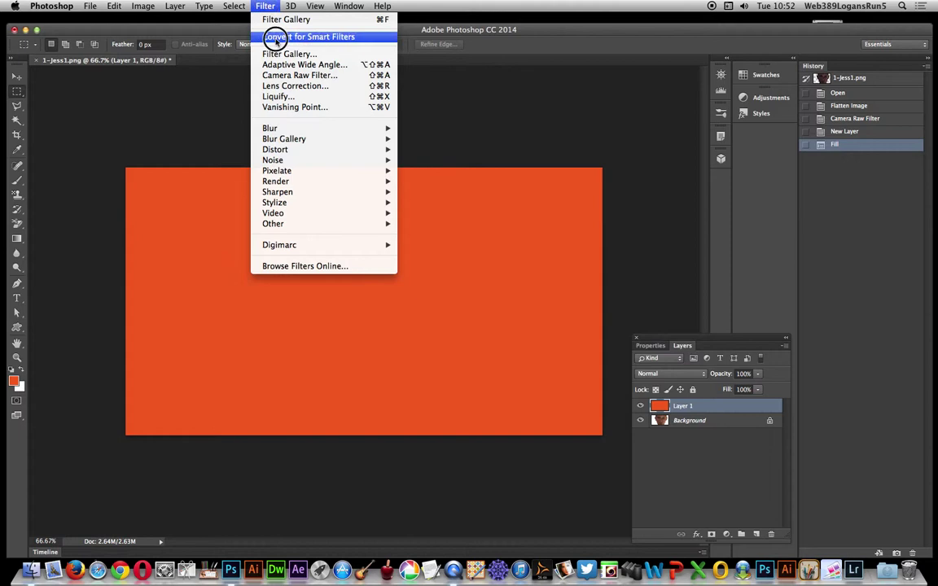
click(277, 37)
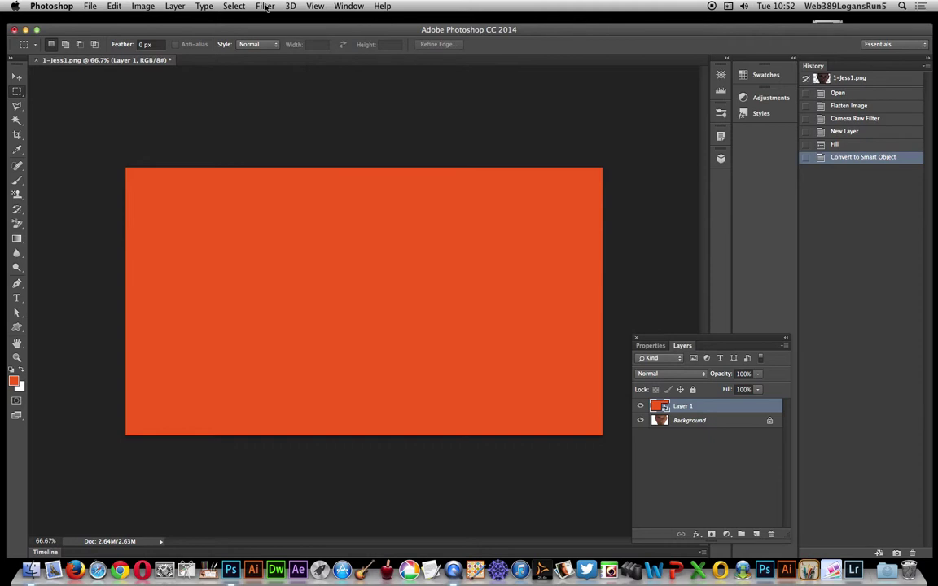
Apply a monochromatic Gaussian Add Noise smart filter at 110.66% to Layer 1
click(266, 7)
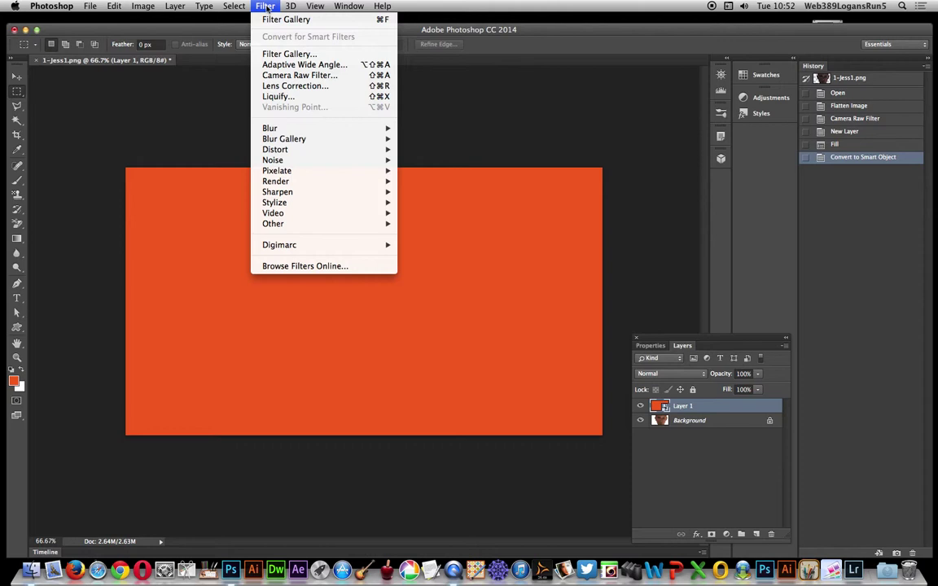
mouse_move(350, 160)
click(444, 162)
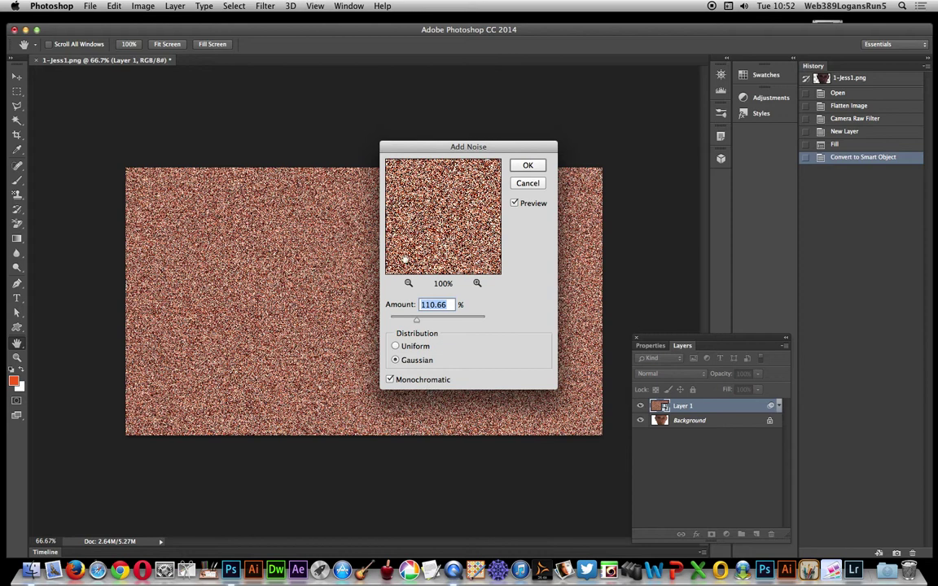
click(528, 167)
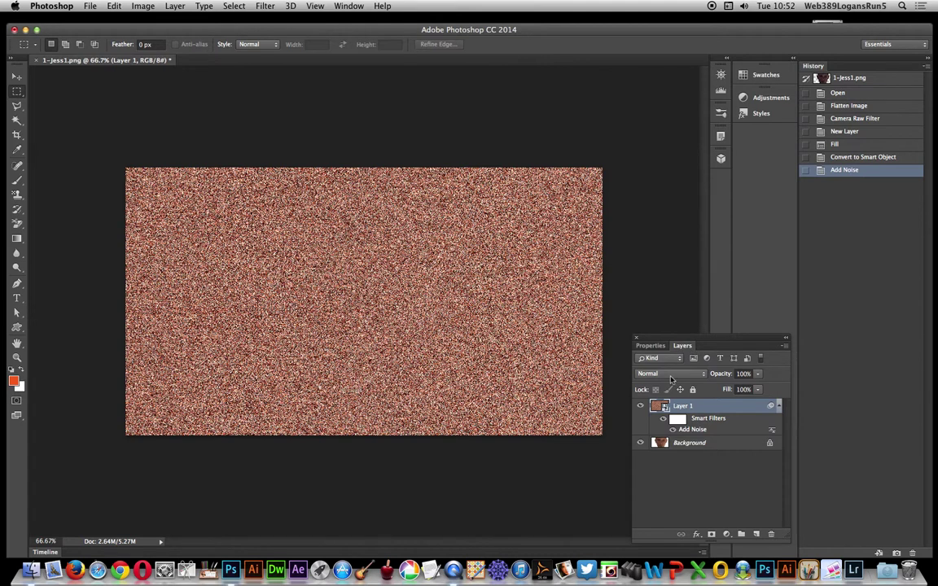
Try Lighten blending on the noise layer, then return it to Normal
click(670, 374)
click(666, 446)
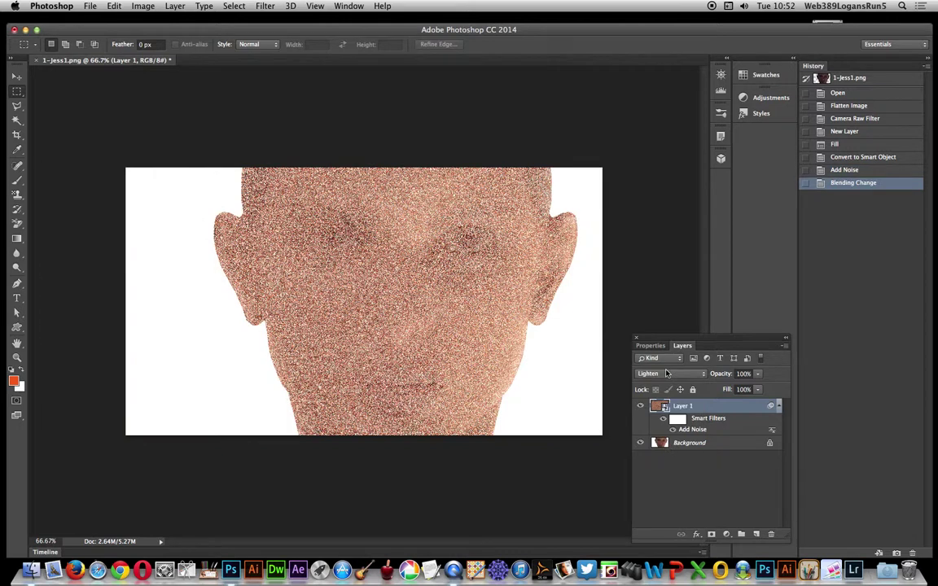
click(666, 372)
click(656, 298)
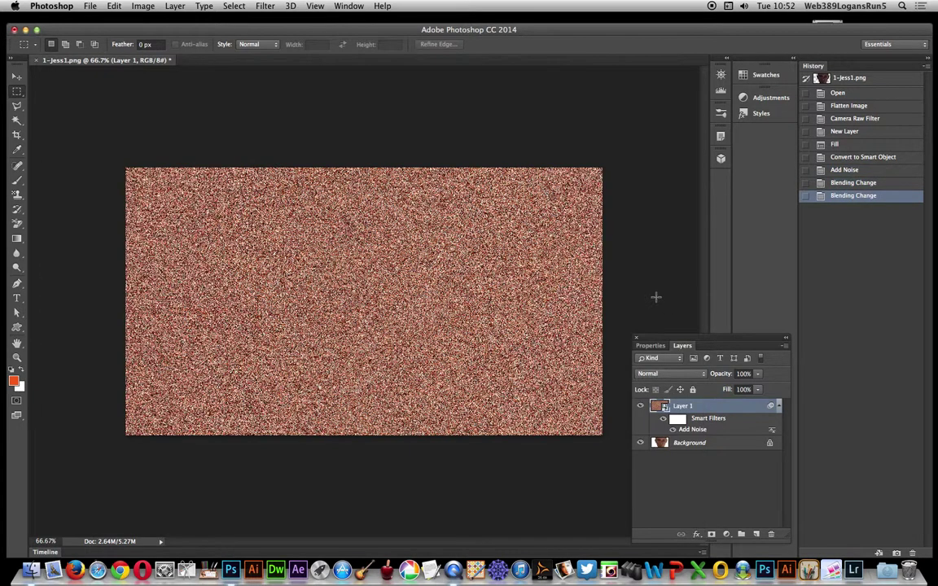
Add a Gaussian Blur smart filter with a 2.6-pixel radius to the noise layer
click(262, 6)
mouse_move(297, 130)
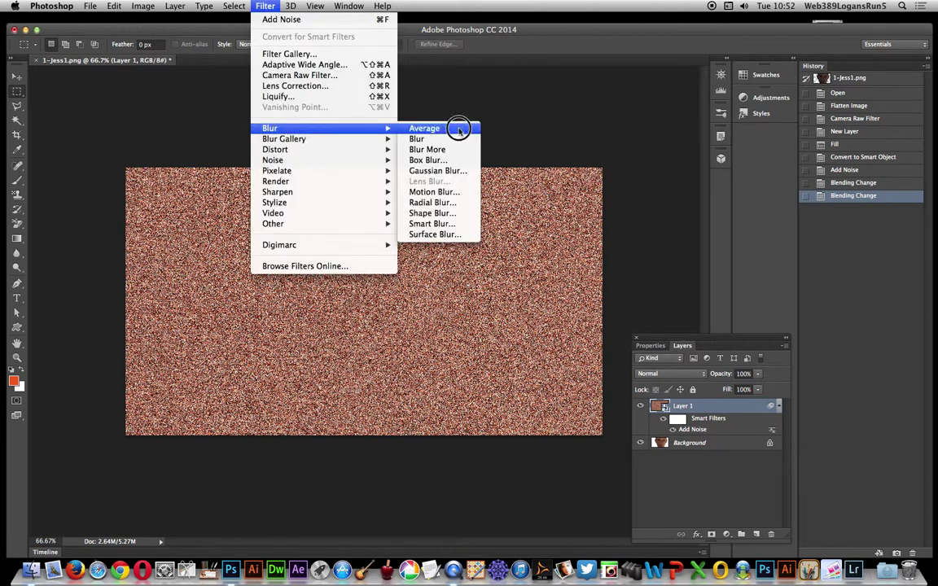
click(444, 172)
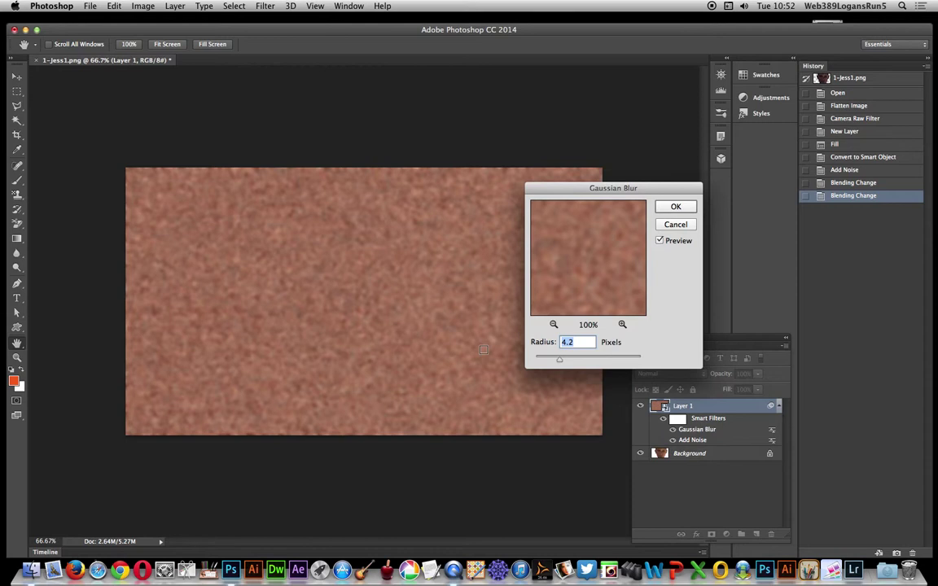
click(549, 358)
click(675, 206)
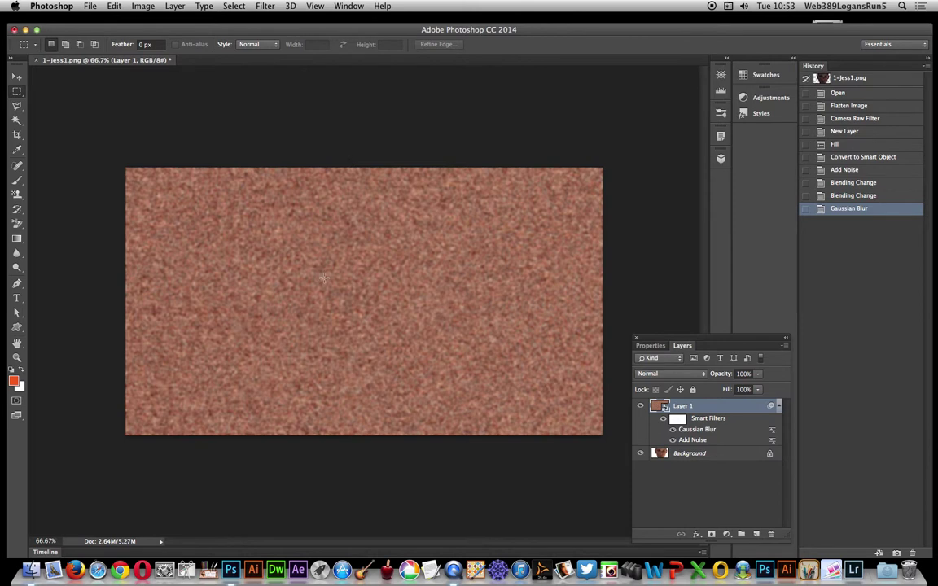
Add a Find Edges smart filter on top of the blur
click(264, 6)
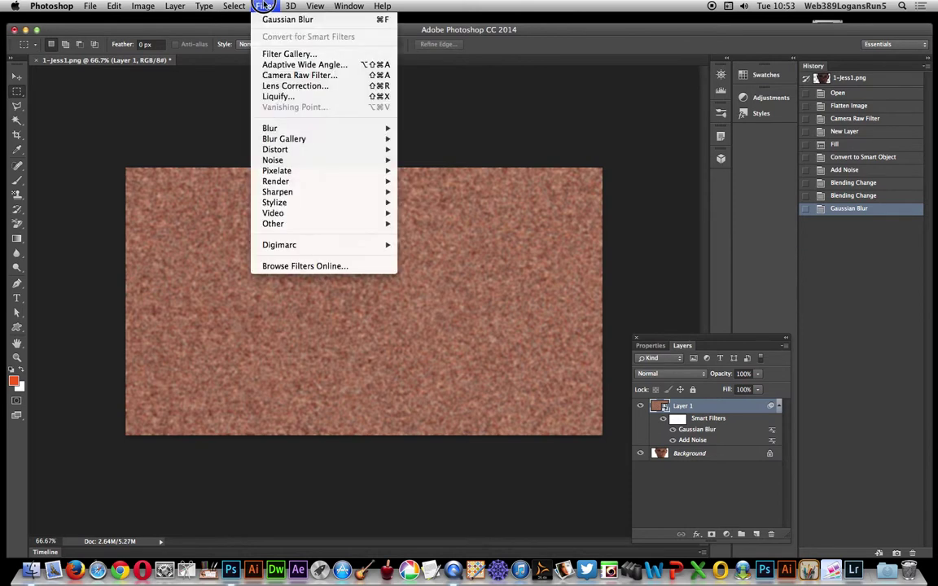
mouse_move(358, 200)
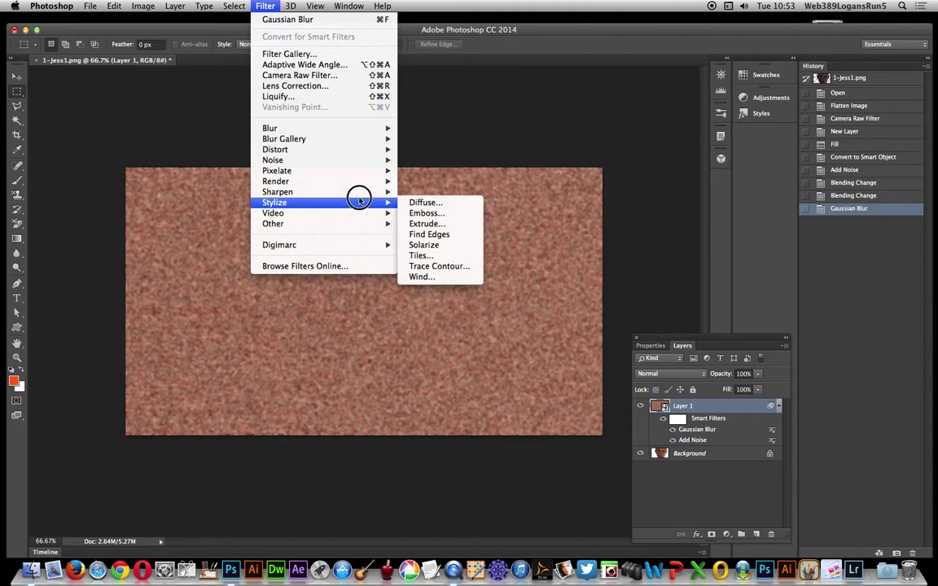
click(440, 235)
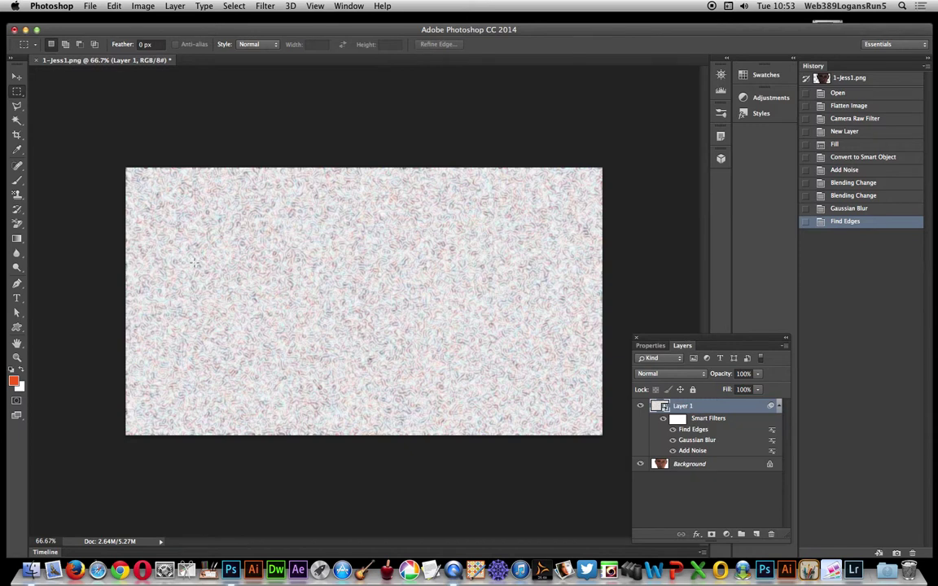
After previewing Paint Daubs and Poster Edges, apply Fresco with brush size 5 as a smart filter
click(268, 7)
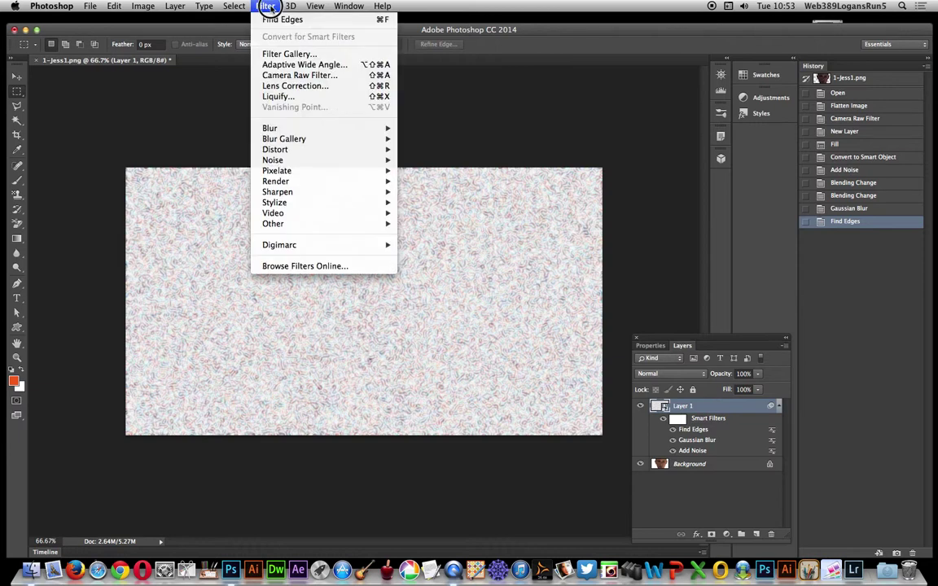
click(282, 56)
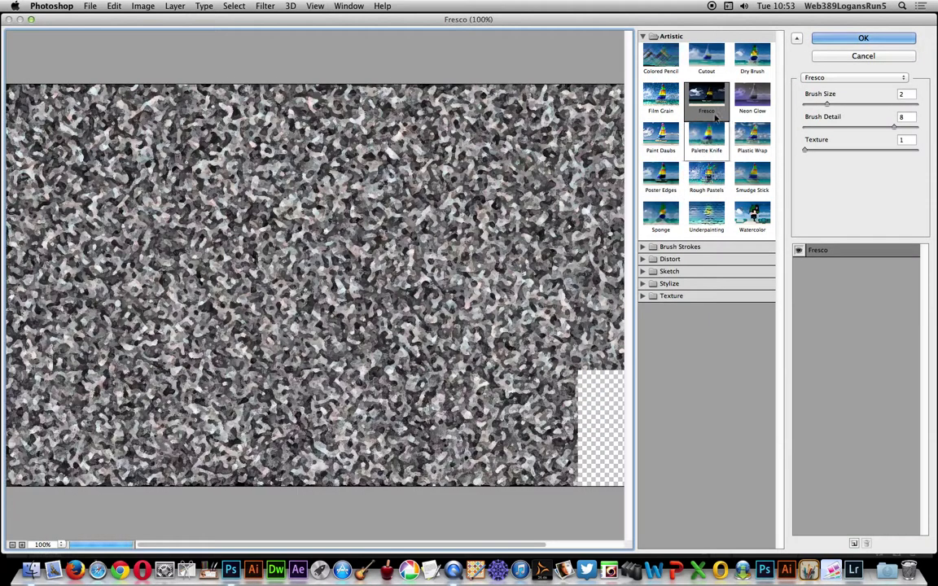
click(660, 138)
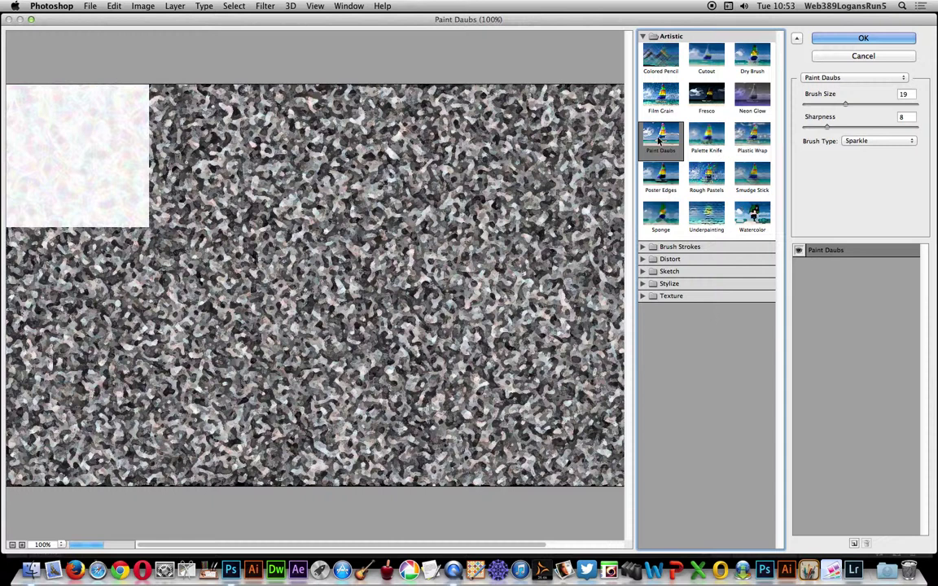
click(660, 175)
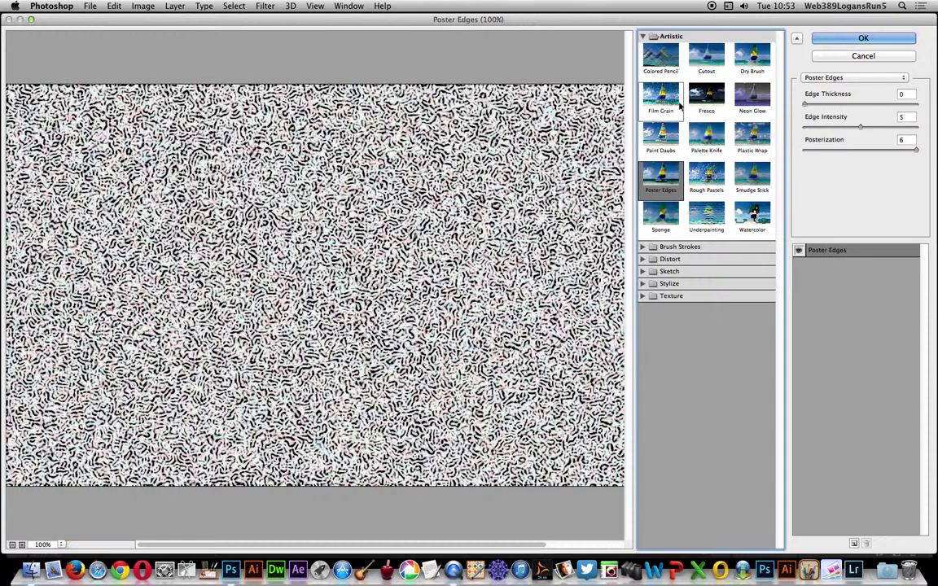
click(706, 96)
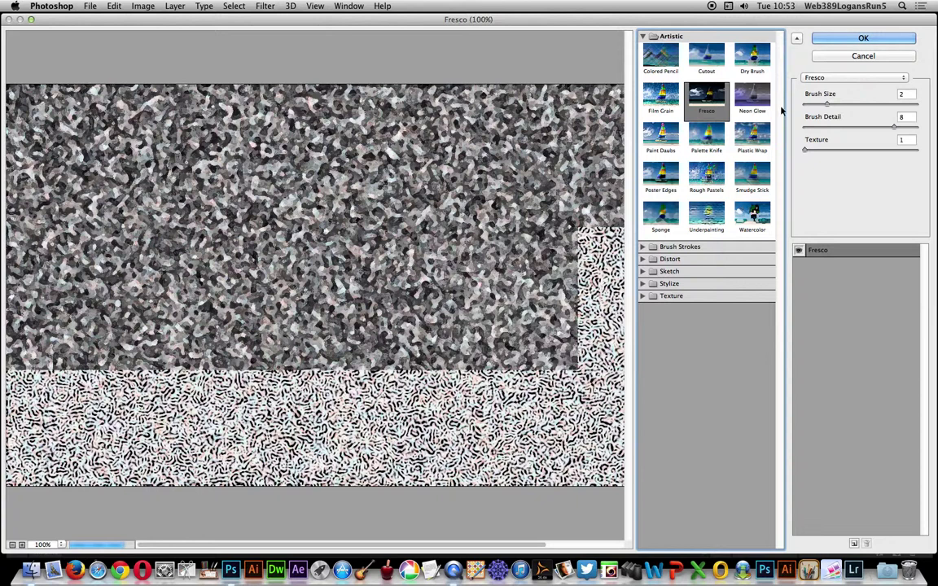
click(852, 105)
mouse_move(851, 105)
mouse_down()
mouse_move(859, 104)
mouse_move(827, 128)
mouse_up()
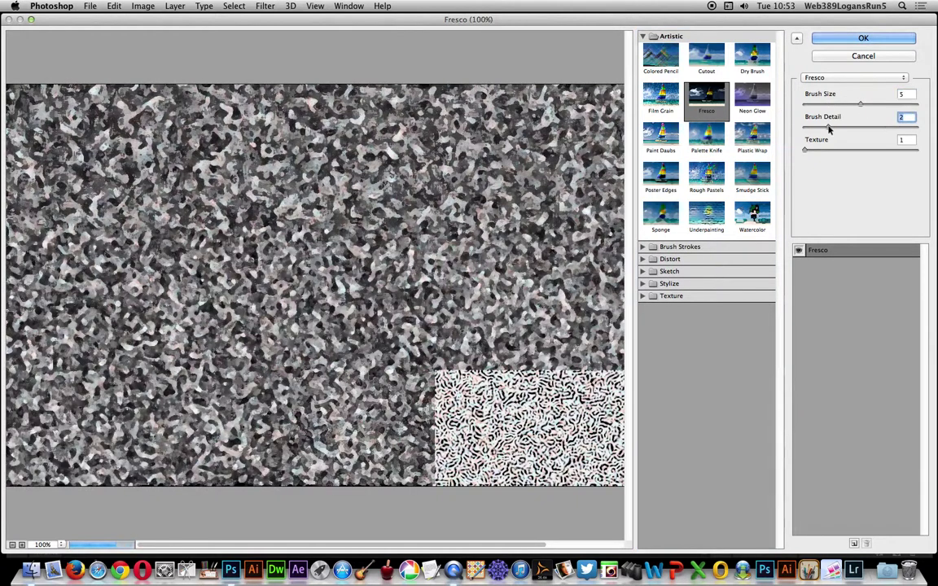
click(845, 41)
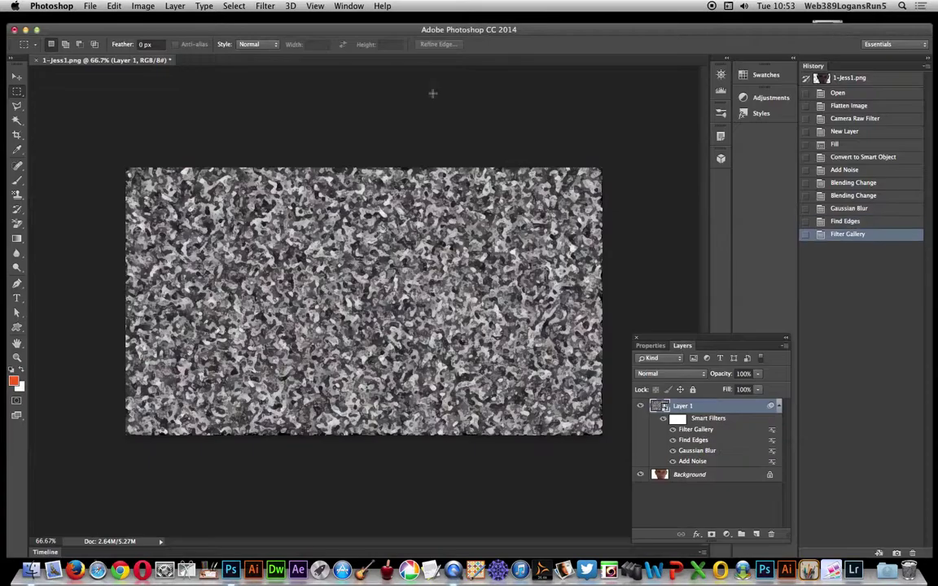
Apply the same Fresco Filter Gallery effect a second time
click(262, 5)
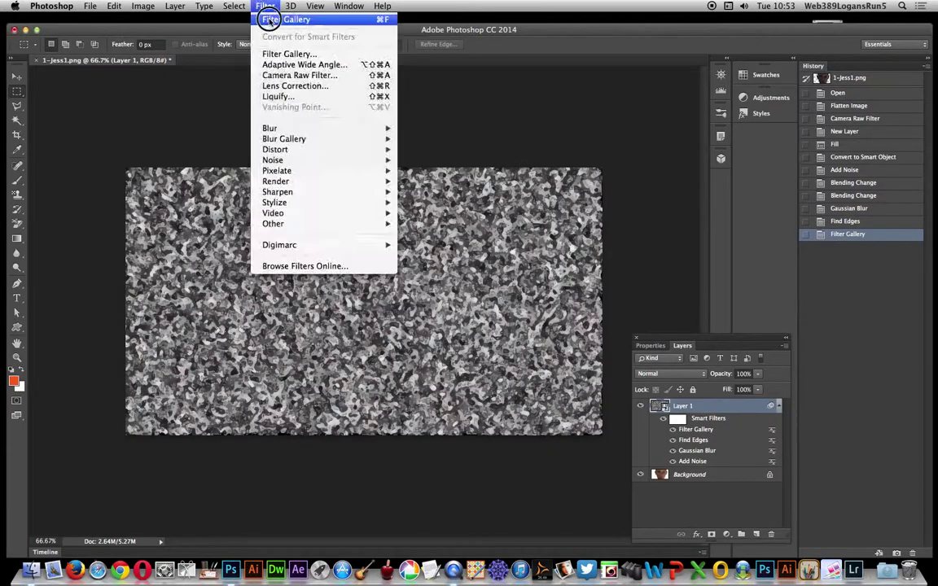
click(272, 20)
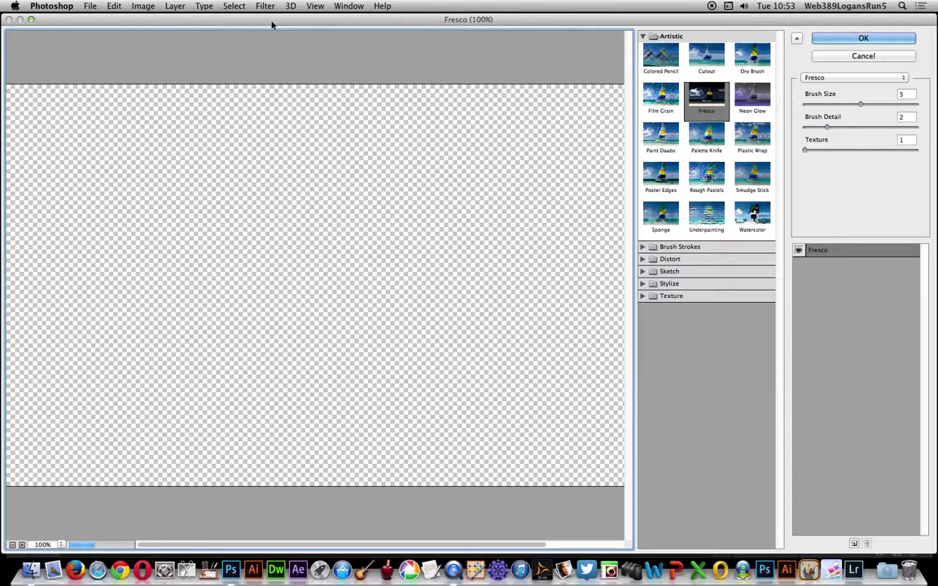
click(846, 40)
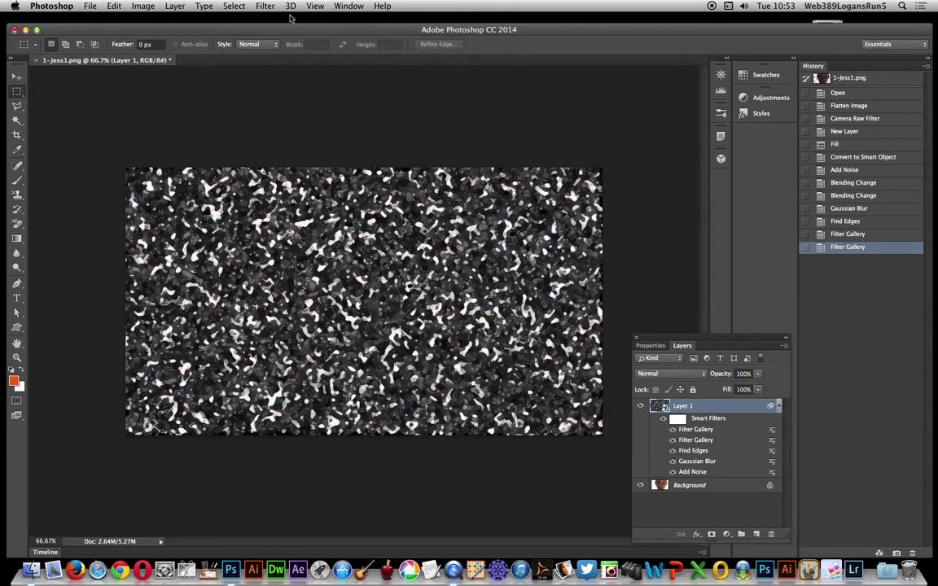
Add another Find Edges smart filter to the noise layer
click(262, 5)
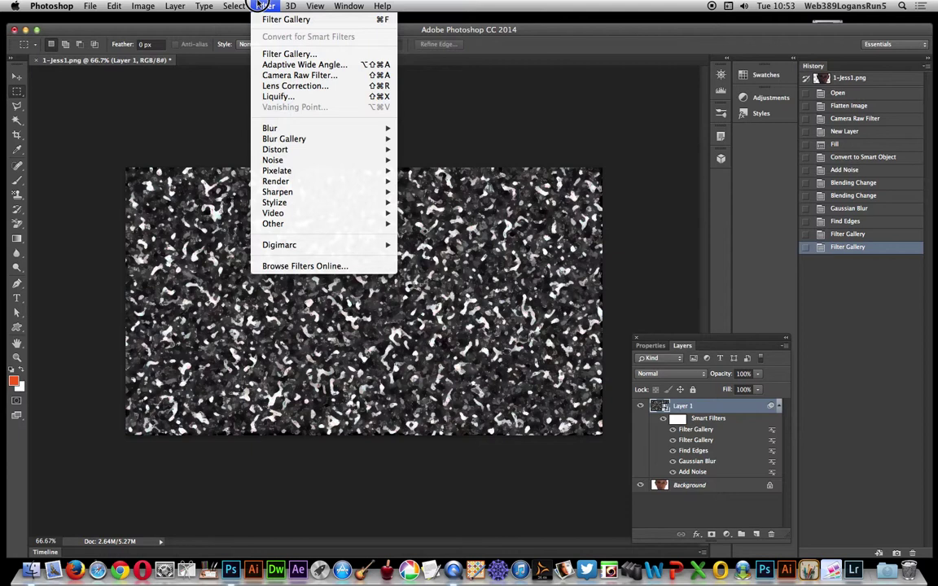
mouse_move(309, 193)
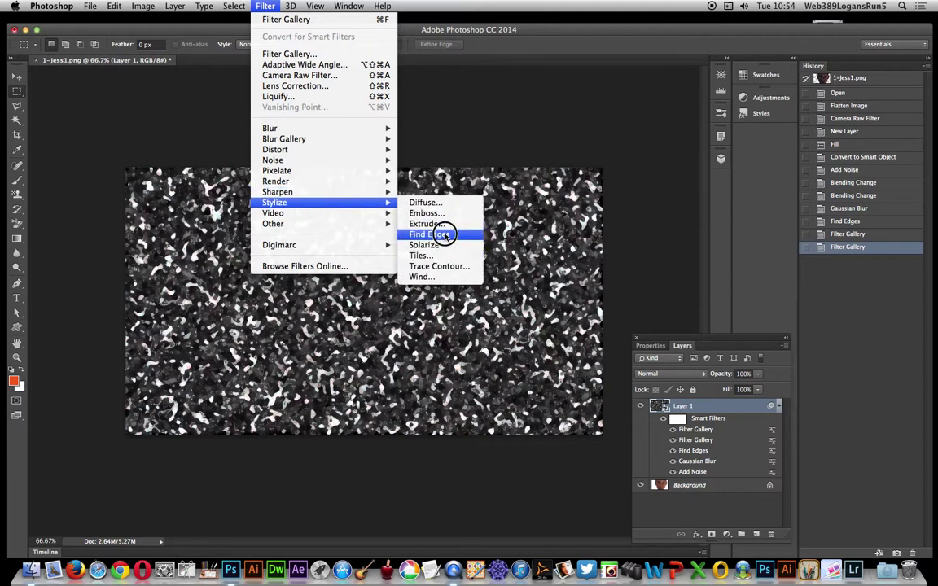
click(447, 234)
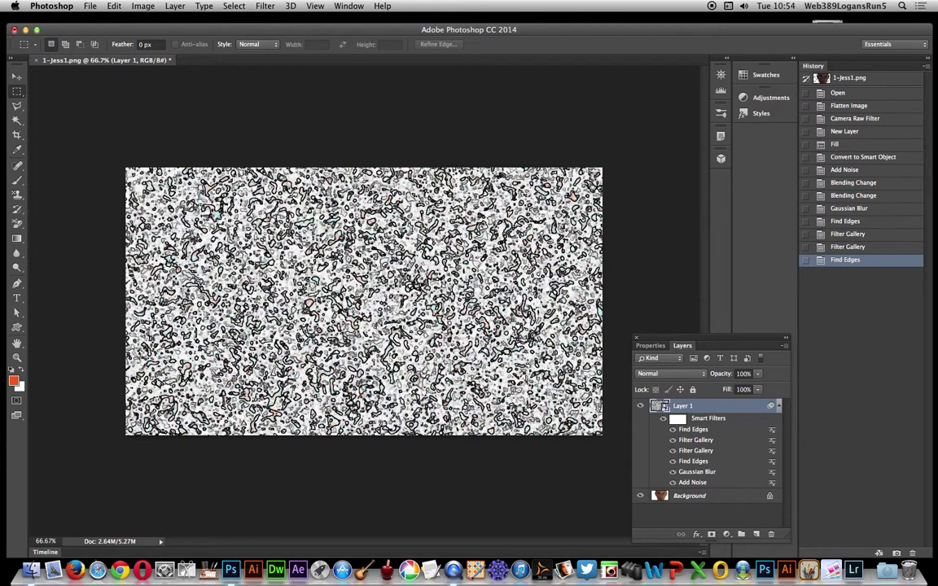
Preview Sponge, Poster Edges and Paint Daubs, then apply a third Fresco smart filter
click(259, 6)
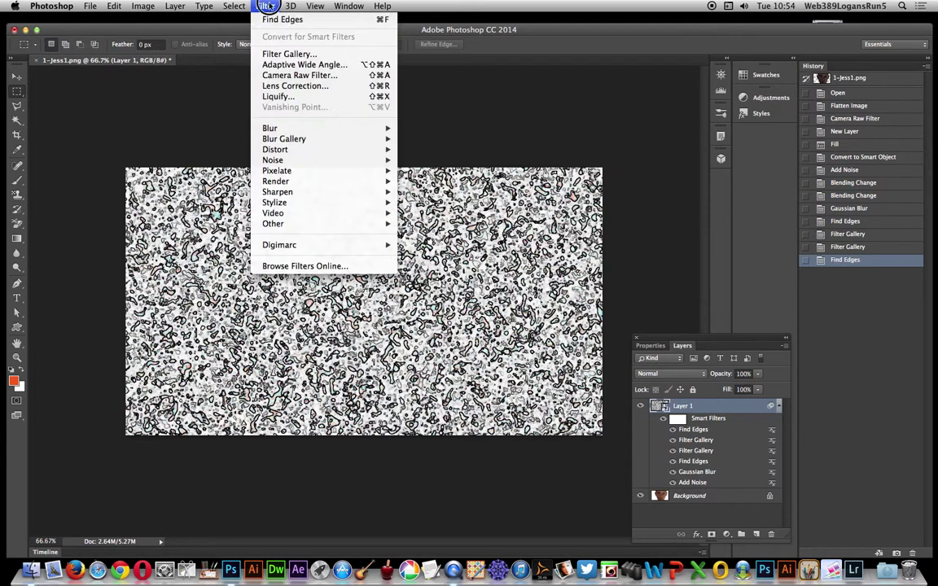
click(257, 57)
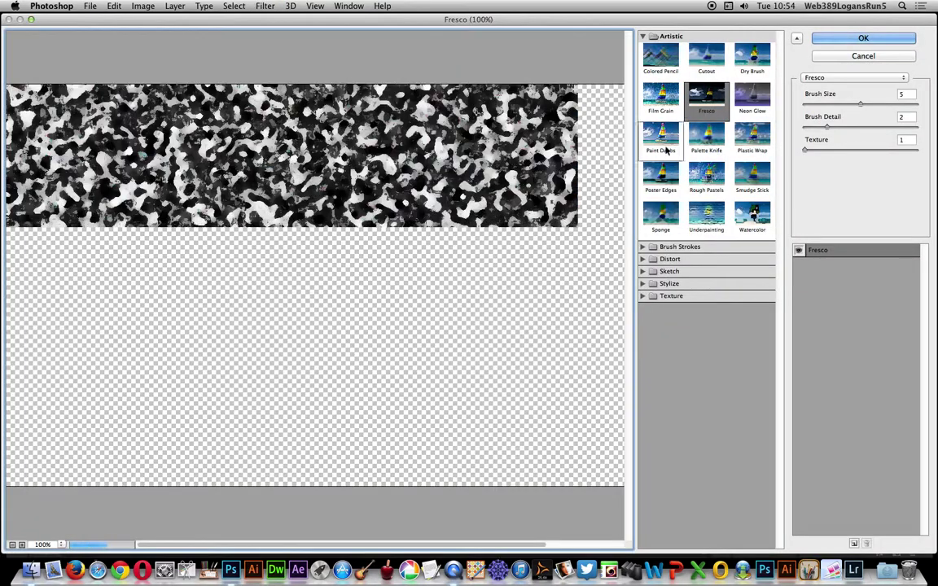
click(665, 217)
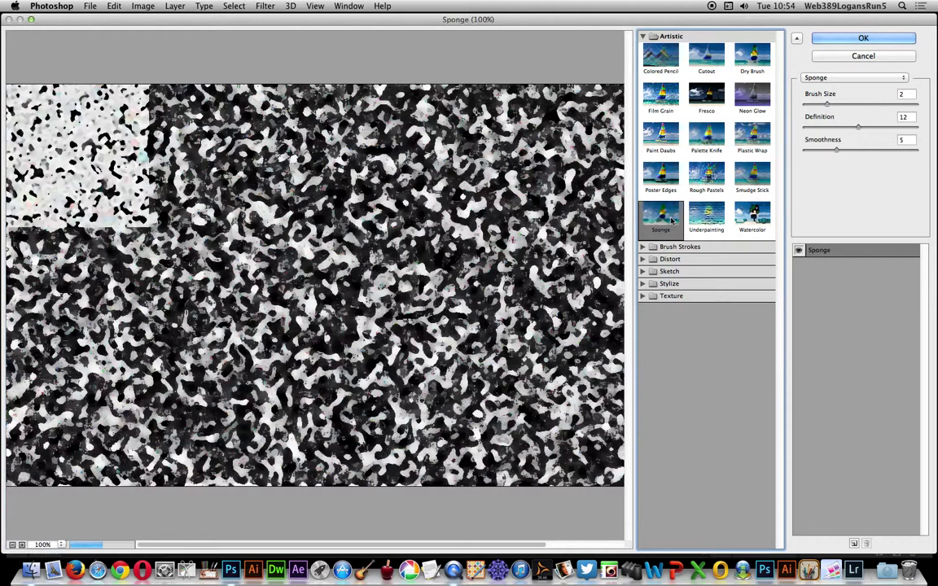
click(660, 175)
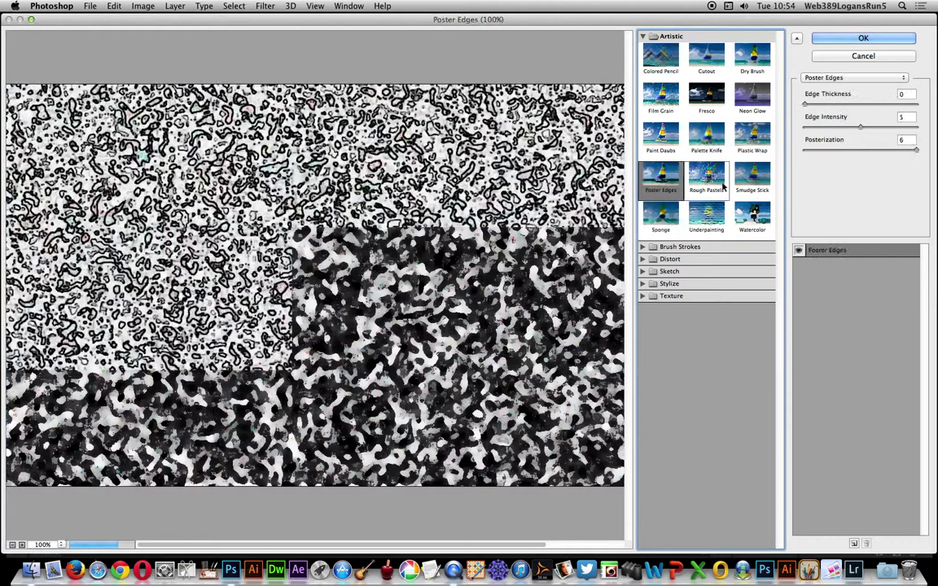
click(665, 136)
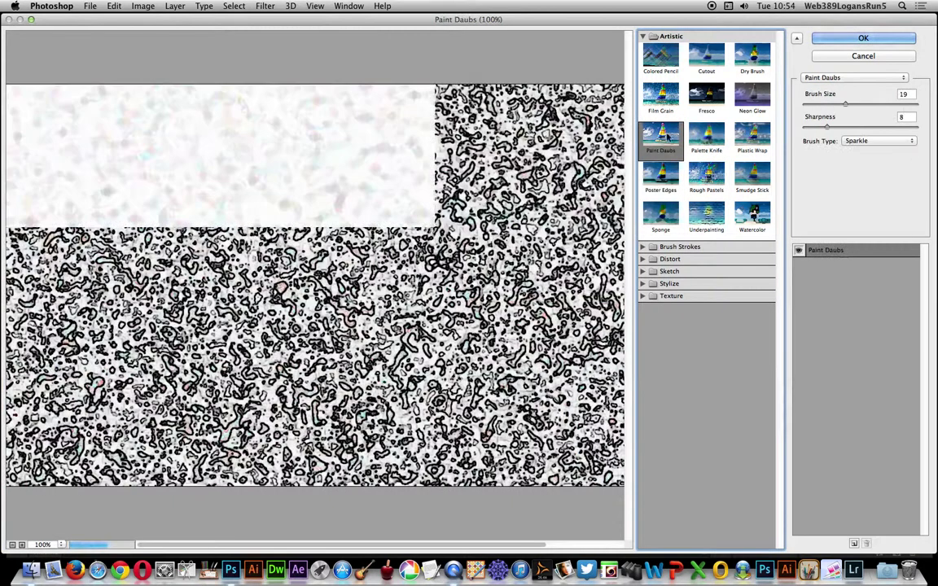
click(706, 96)
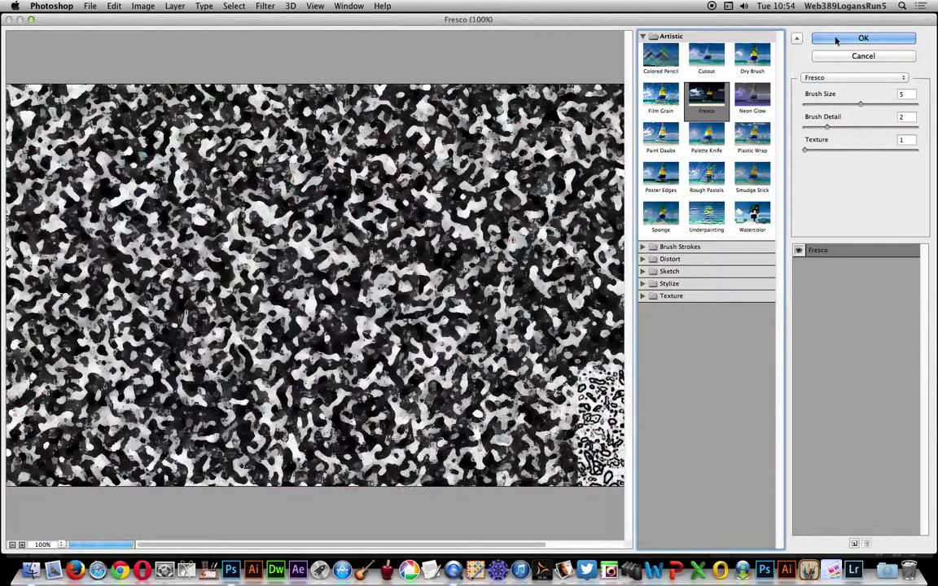
click(835, 39)
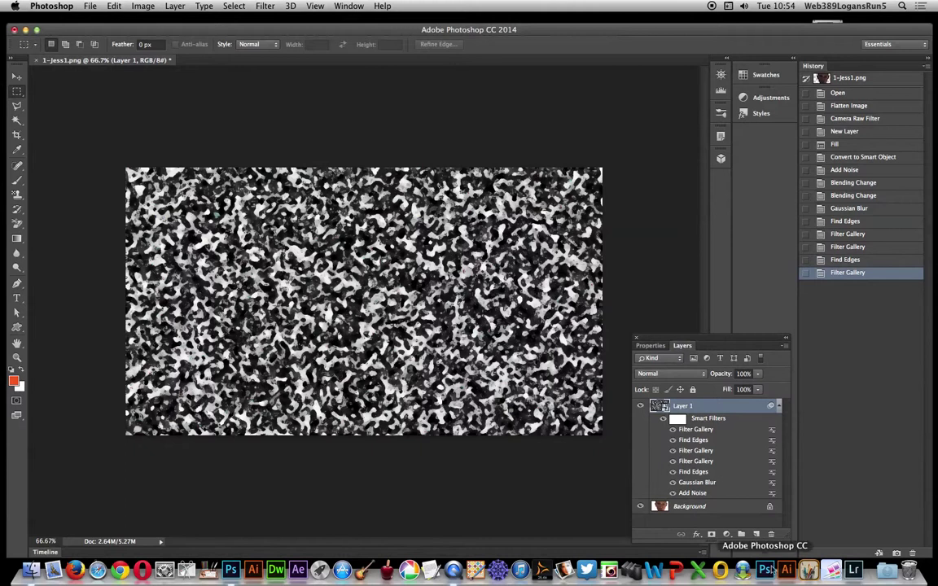
Compare Darken, Multiply, Color Burn, Lighten and Screen on the noise layer, settling on Overlay
click(664, 376)
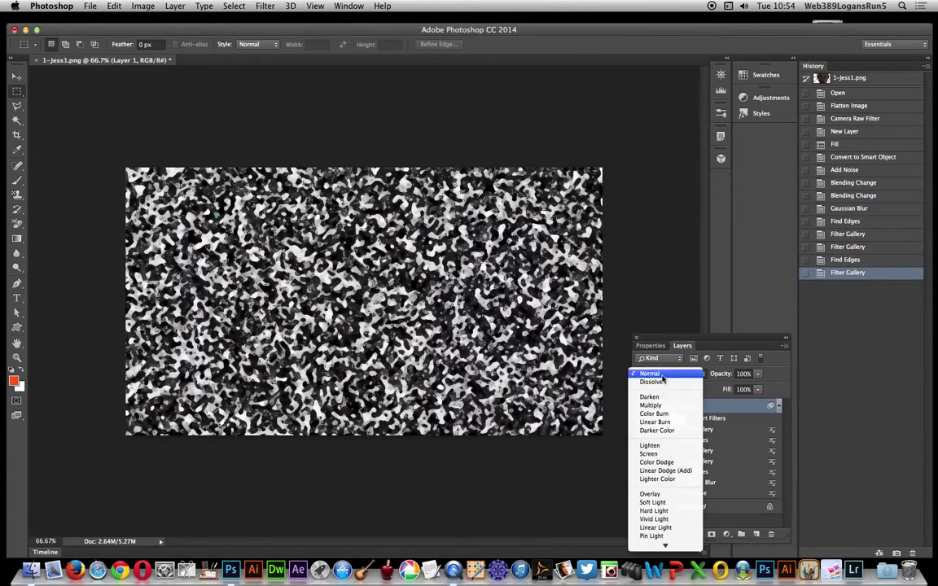
click(648, 396)
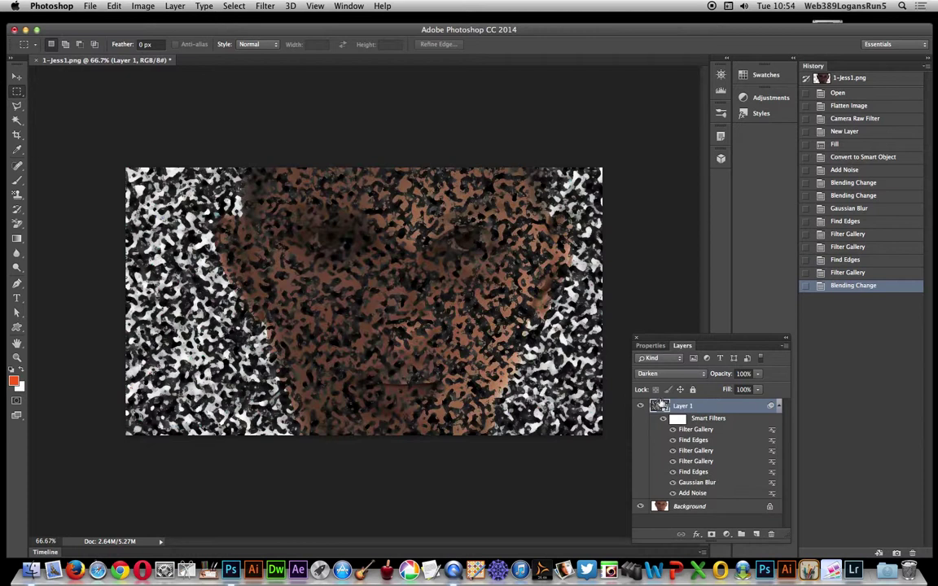
click(663, 374)
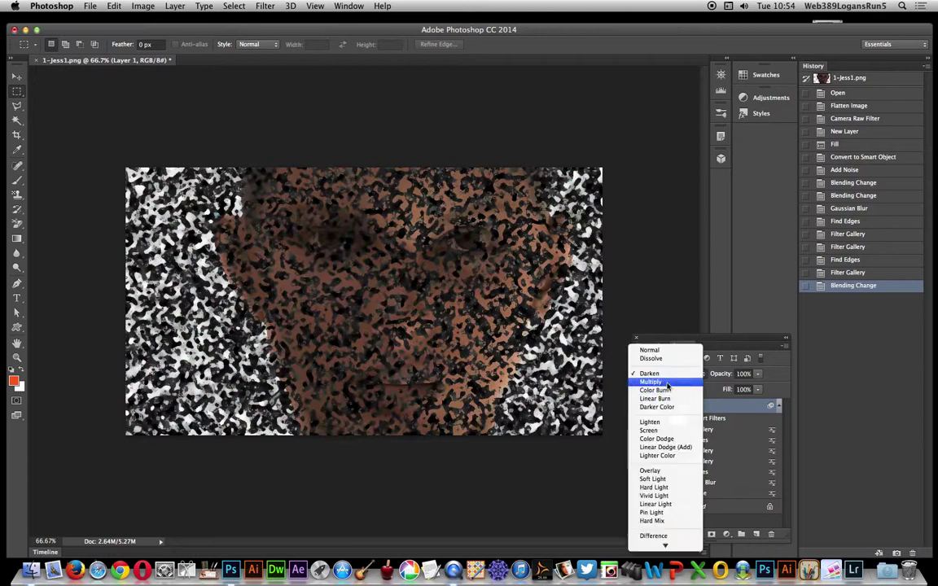
click(667, 386)
click(664, 374)
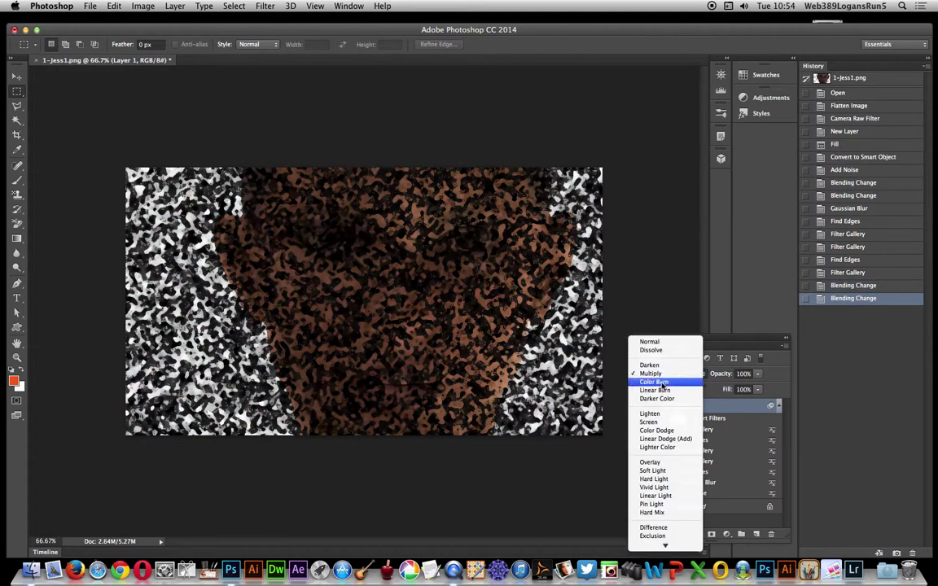
click(663, 386)
click(664, 374)
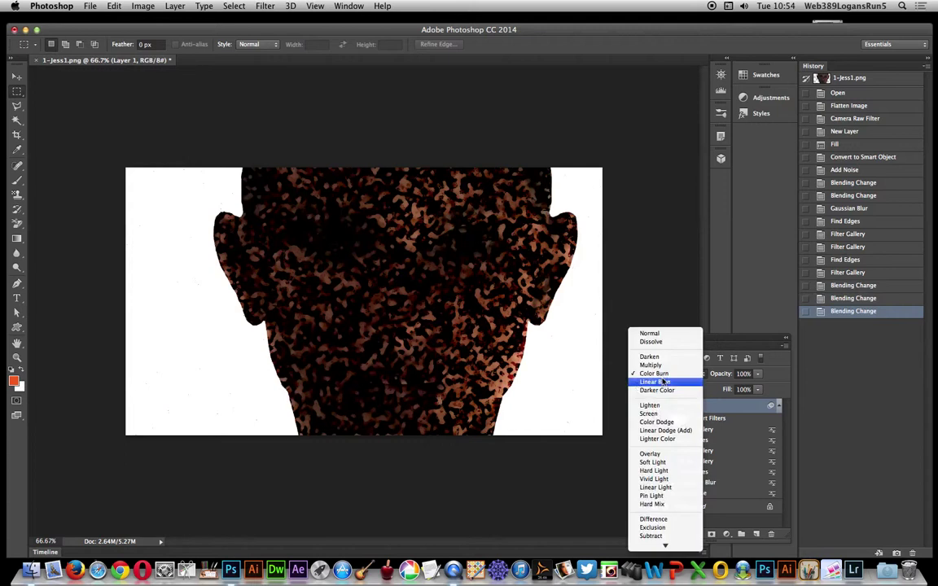
click(658, 406)
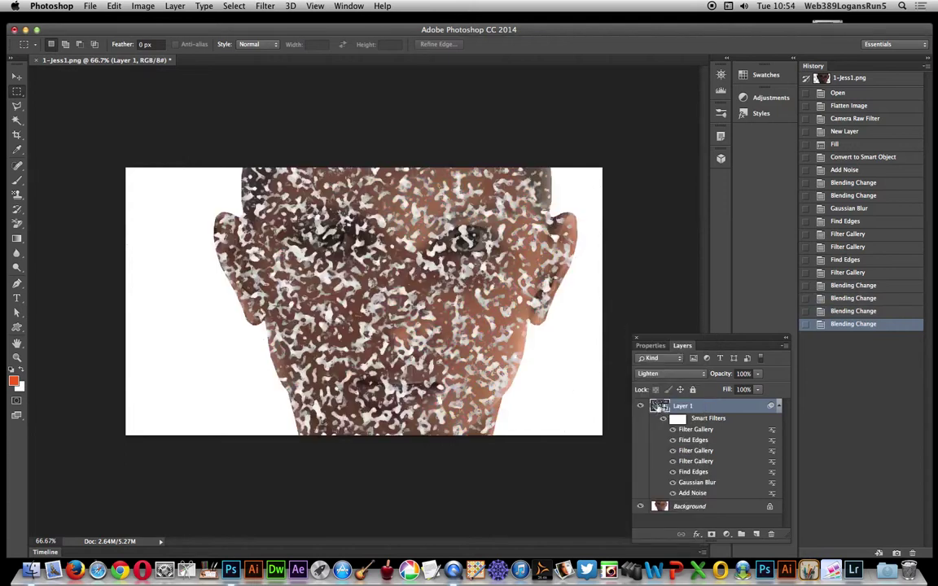
click(663, 375)
click(664, 382)
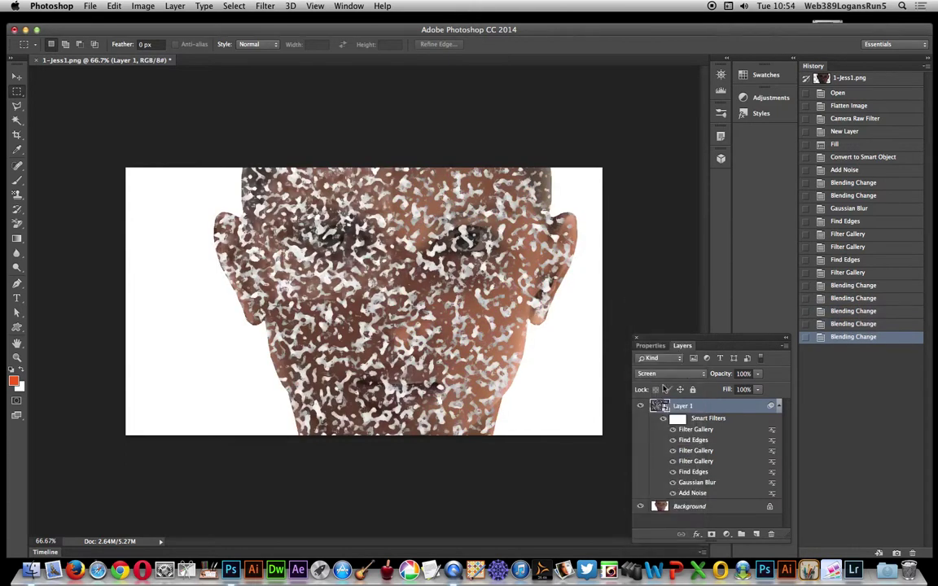
click(664, 374)
click(660, 413)
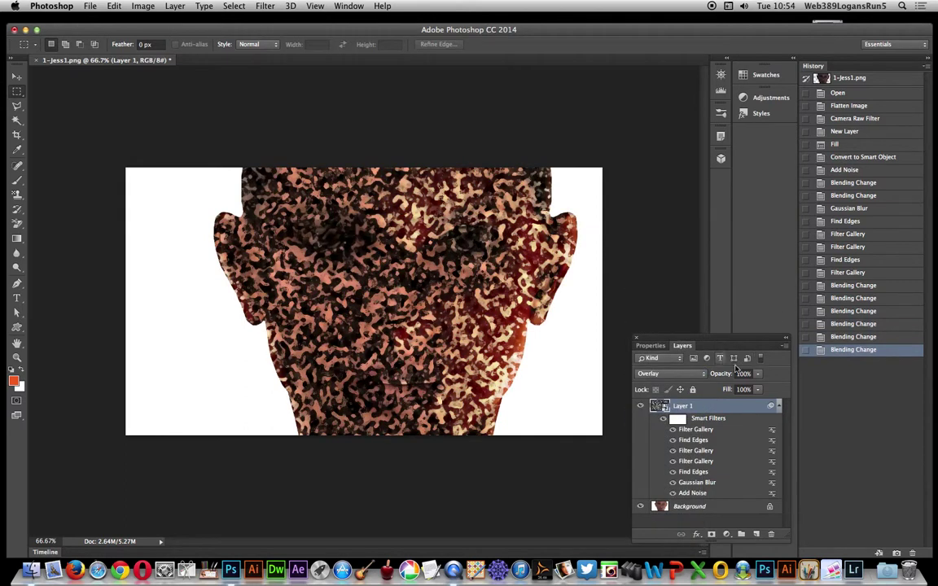
Lower the noise layer's opacity to 13% and briefly try Lighter Color blending
click(759, 376)
drag(762, 389, 716, 409)
click(669, 374)
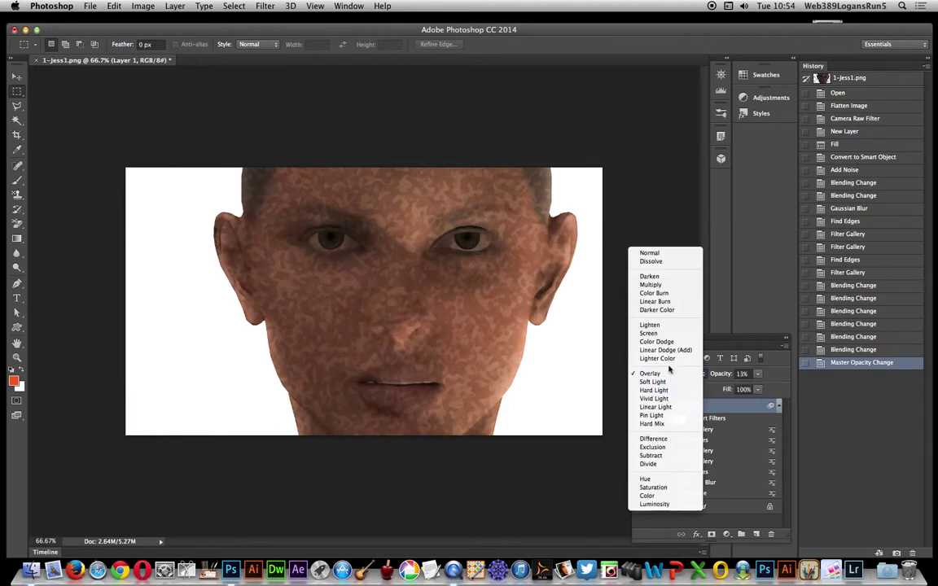
click(669, 361)
click(669, 373)
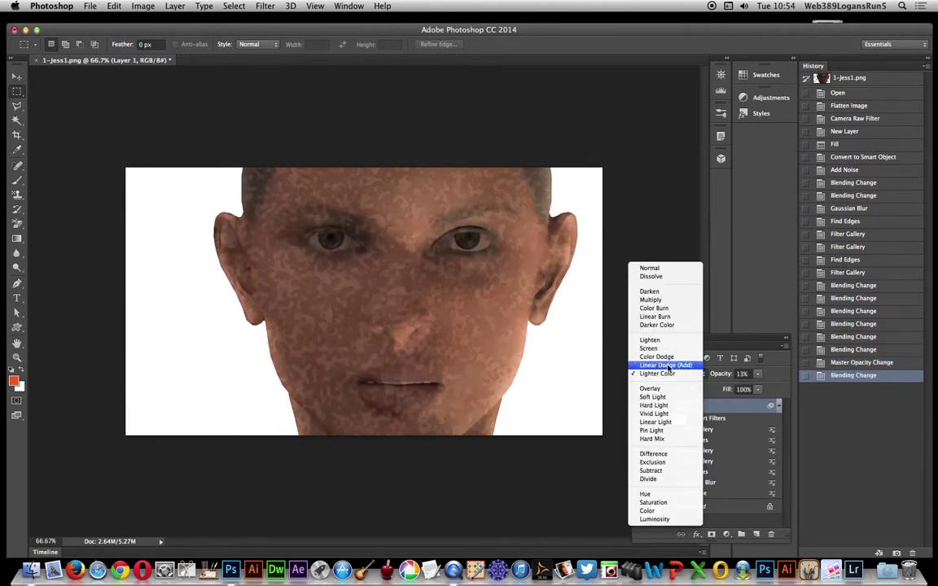
click(681, 348)
Cycle through Lighten and Color Burn, then set the noise layer to Linear Burn
key(shift+alt+g)
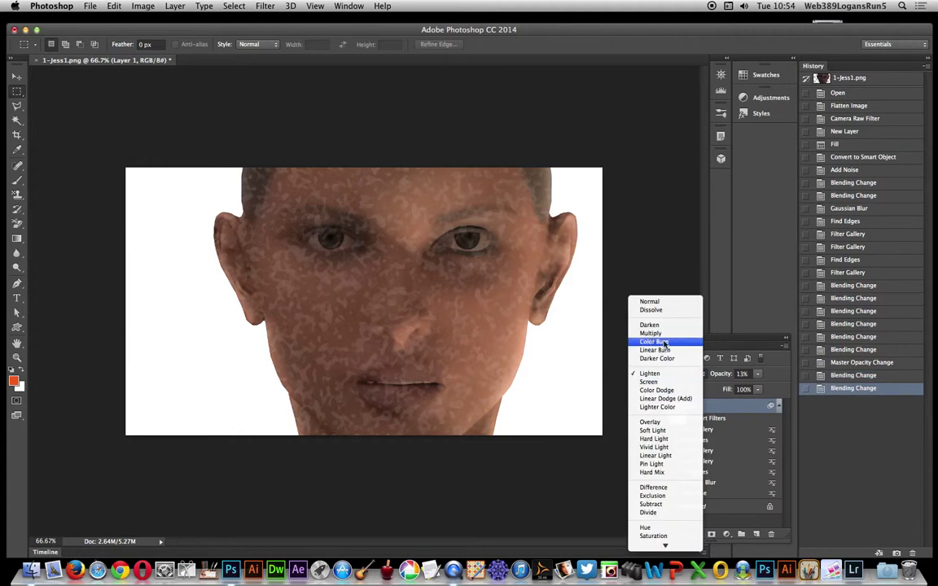
click(664, 343)
click(653, 373)
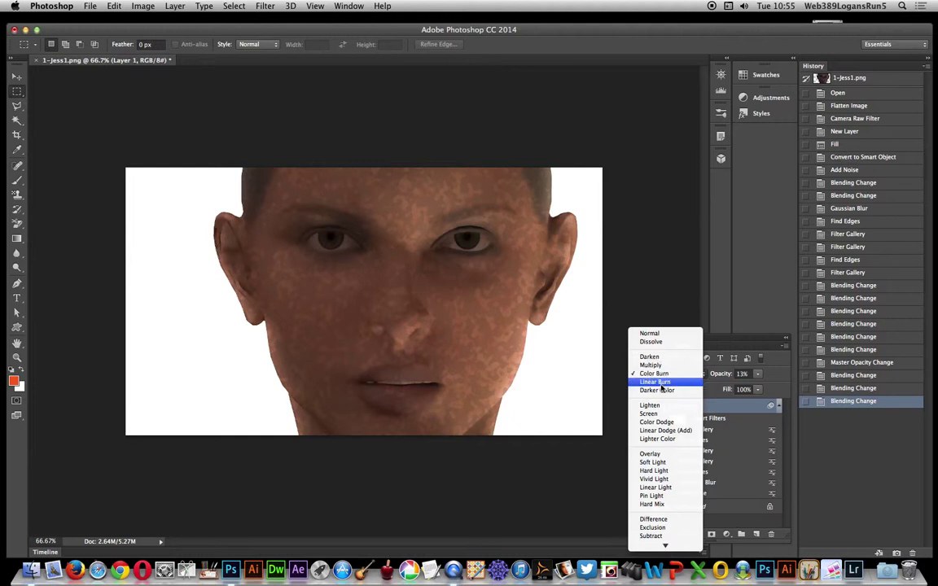
click(663, 386)
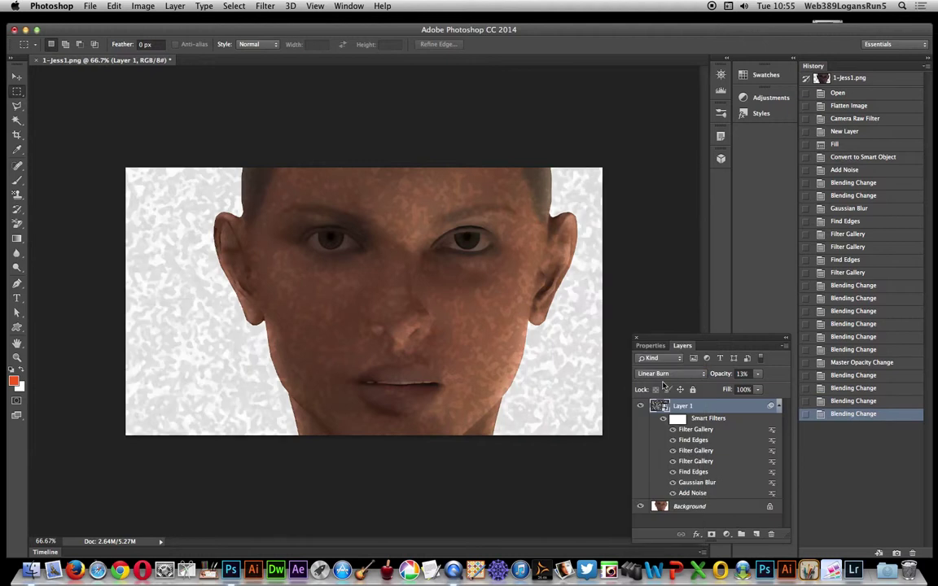